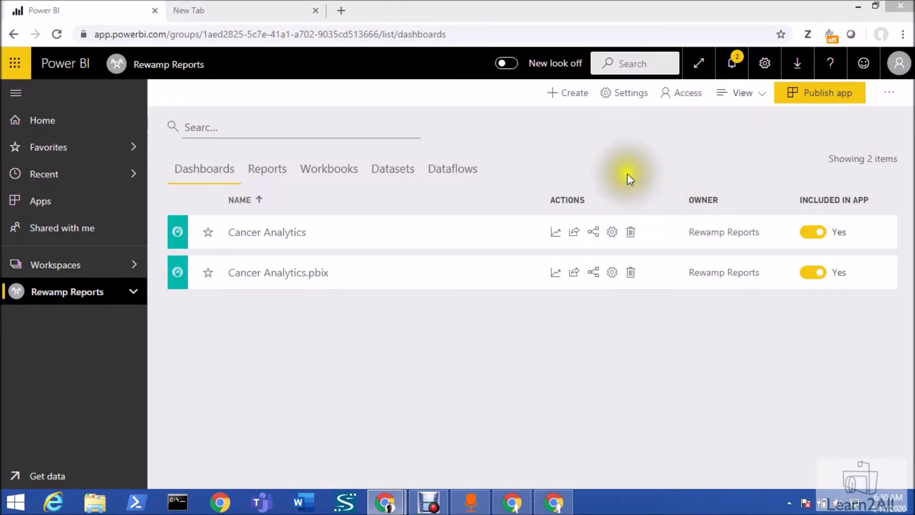
Turn on the new look in the Rewamp Reports workspace and compare it with the classic look of the PBI-Embedded workspace
{"action": "left_click", "coordinate": [509, 64]}
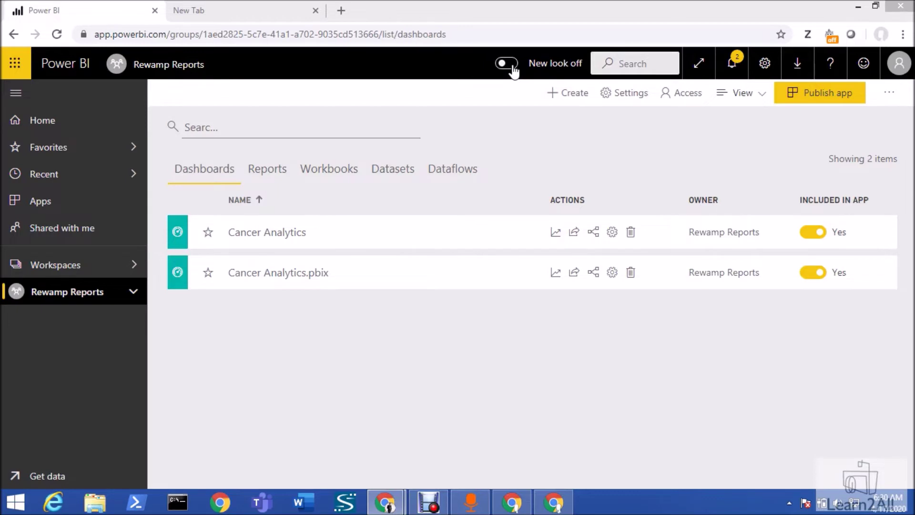
{"action": "left_click", "coordinate": [512, 67]}
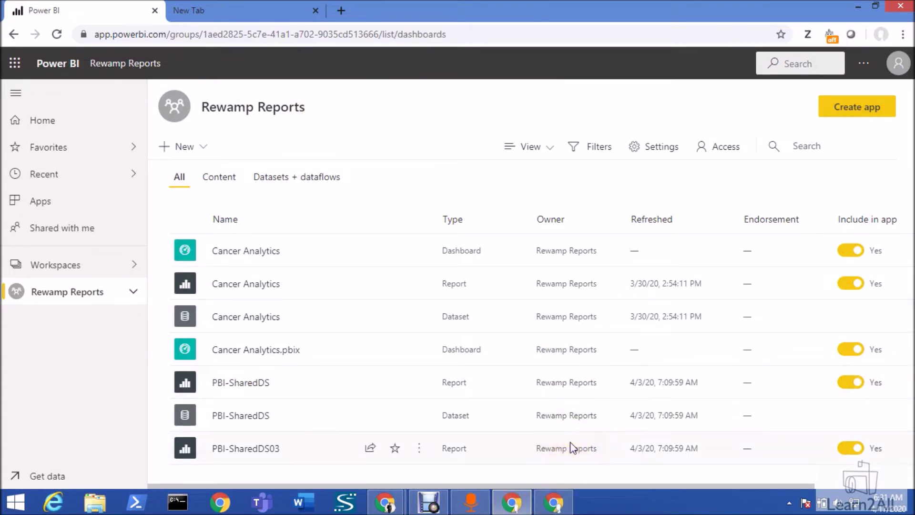
{"action": "left_click", "coordinate": [510, 506]}
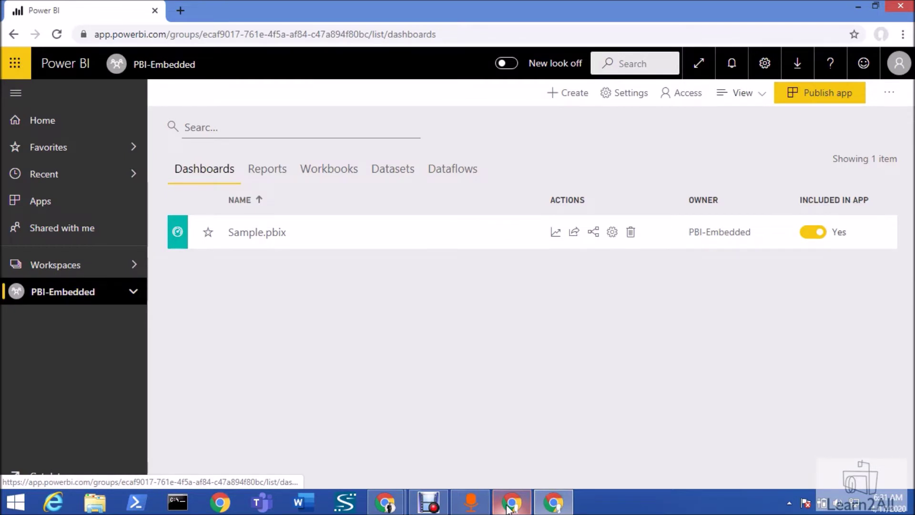
{"action": "left_click", "coordinate": [509, 507]}
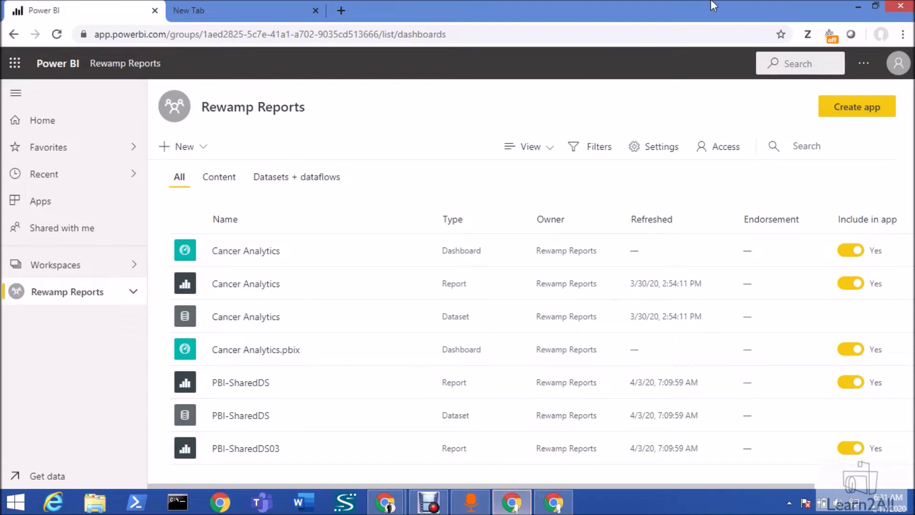
Review the kinds of content that can be newly created in the Rewamp Reports workspace
{"action": "left_click", "coordinate": [204, 148]}
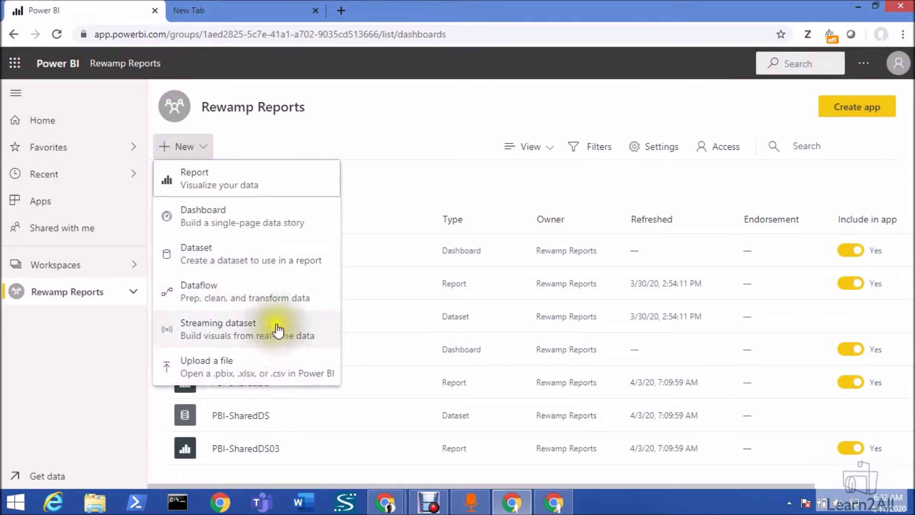
{"action": "left_click", "coordinate": [333, 134]}
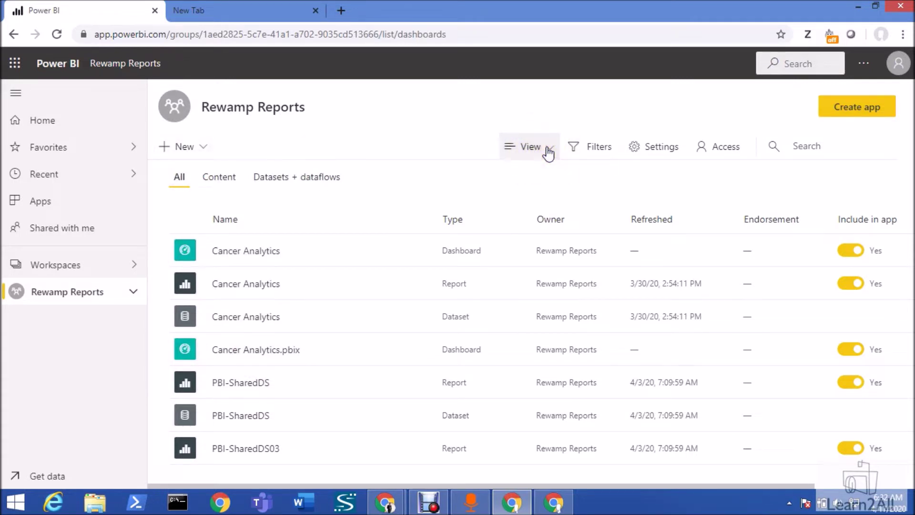
Examine the workspace's data sources, datasets, reports and dashboards in Lineage (preview) view and return to List view
{"action": "left_click", "coordinate": [548, 151]}
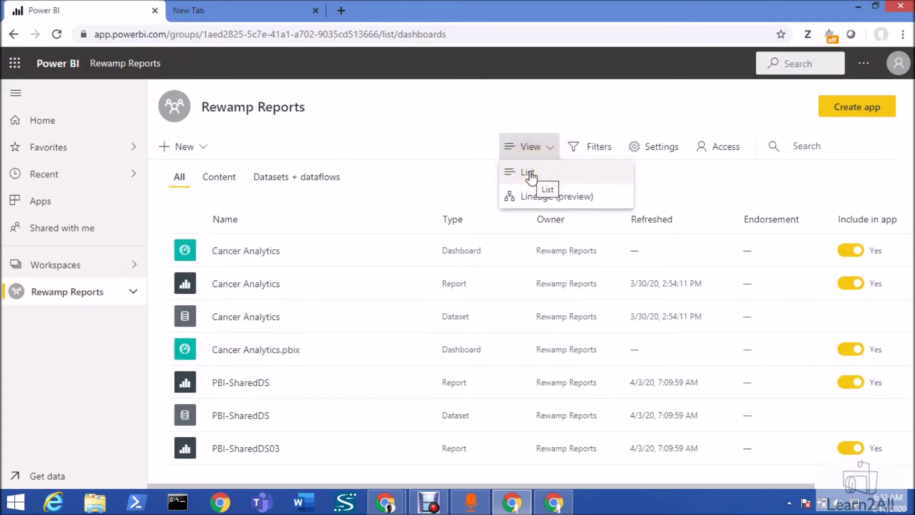
{"action": "left_click", "coordinate": [527, 204]}
{"action": "left_click", "coordinate": [527, 204]}
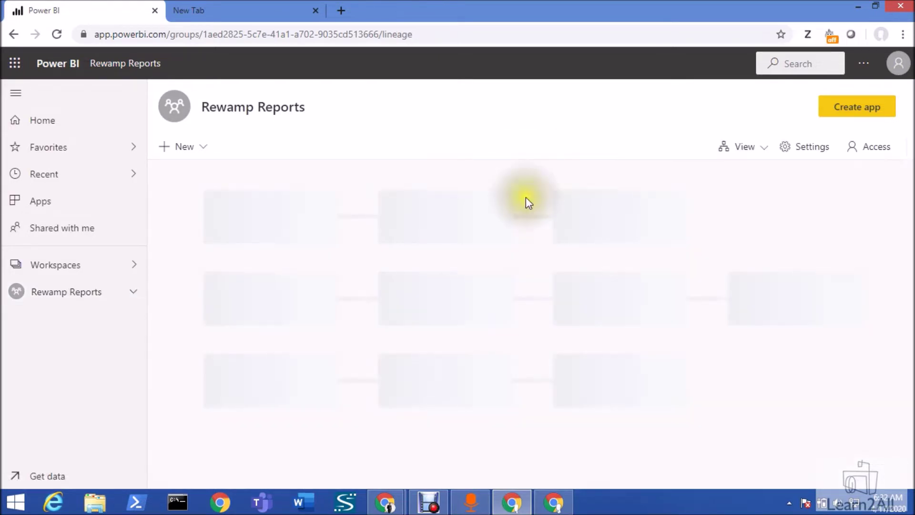
{"action": "left_click", "coordinate": [459, 196]}
{"action": "left_click", "coordinate": [265, 198]}
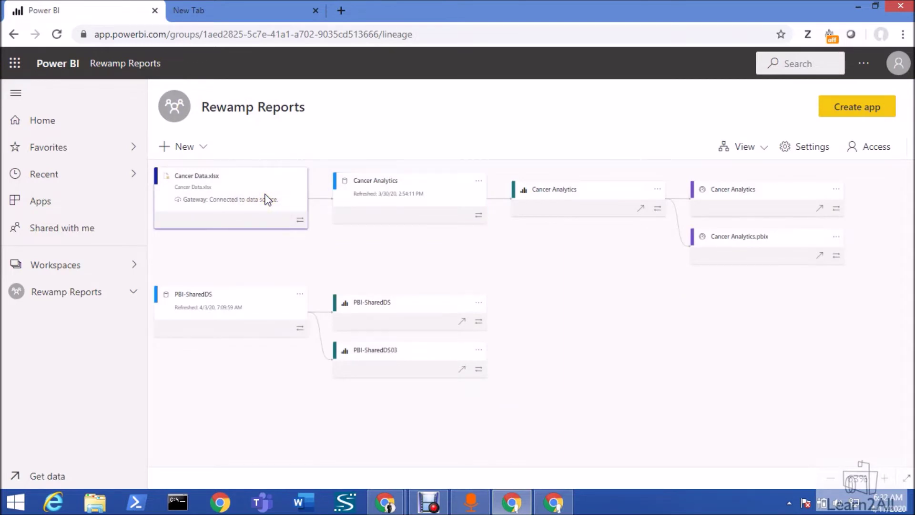
{"action": "left_click", "coordinate": [333, 195]}
{"action": "left_click", "coordinate": [418, 207]}
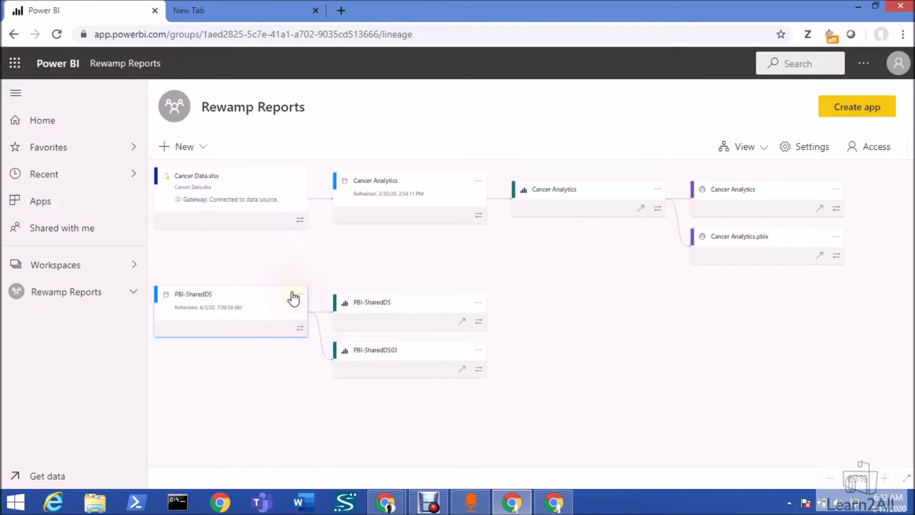
{"action": "left_click", "coordinate": [761, 152]}
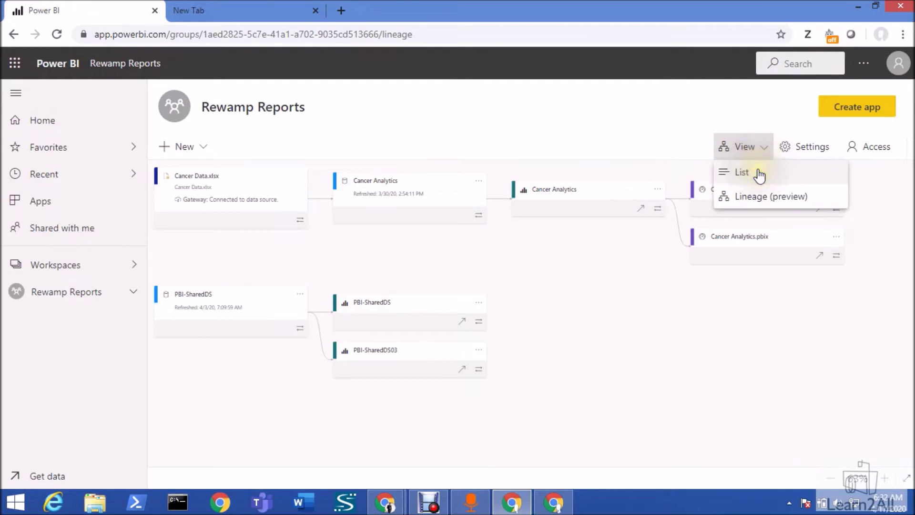
{"action": "left_click", "coordinate": [759, 174]}
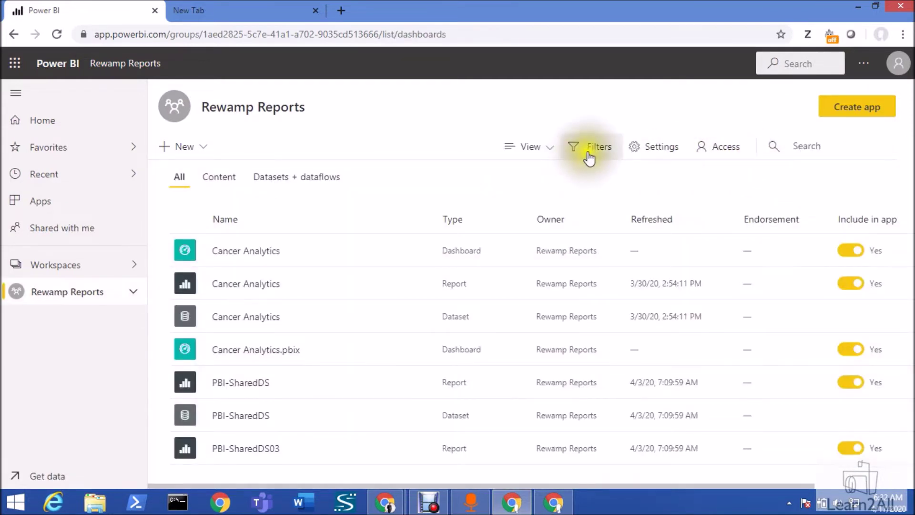
Filter the workspace content to the Dashboard type, and clear and close the filters
{"action": "left_click", "coordinate": [589, 156]}
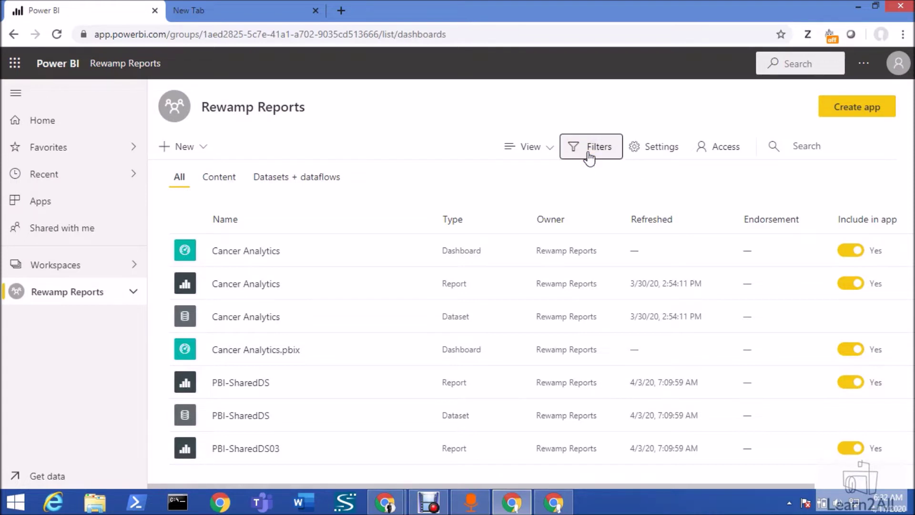
{"action": "left_click", "coordinate": [590, 155]}
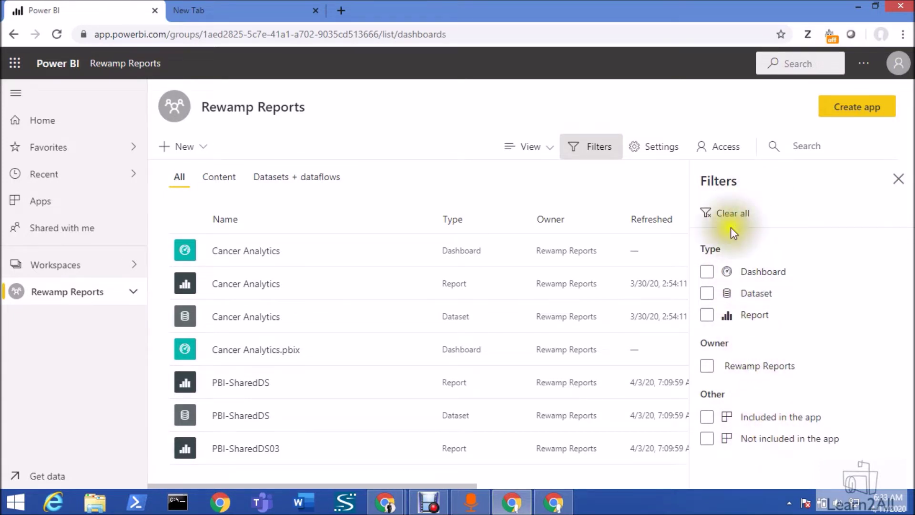
{"action": "left_click", "coordinate": [707, 273]}
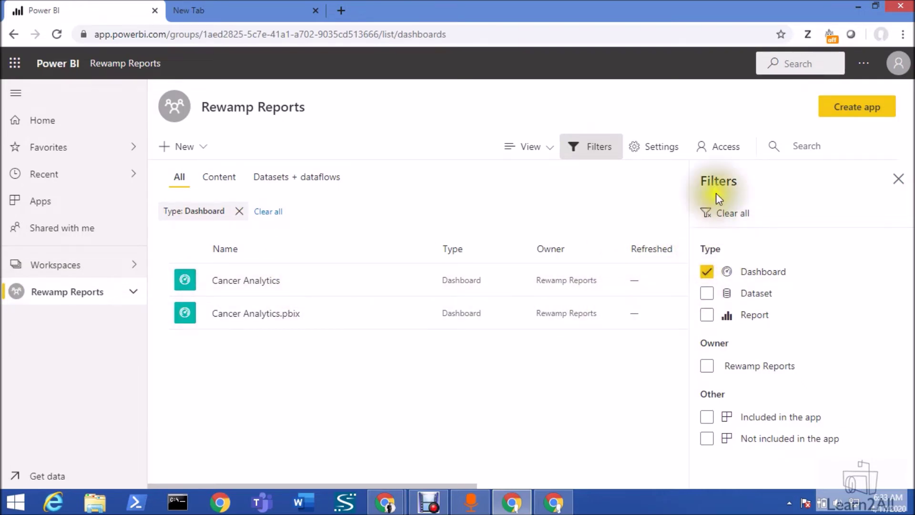
{"action": "left_click", "coordinate": [721, 215]}
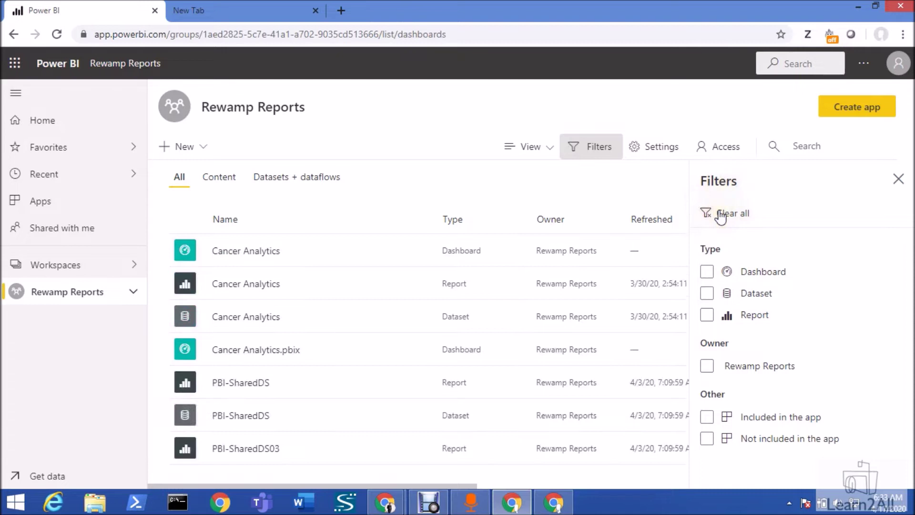
{"action": "left_click", "coordinate": [898, 179]}
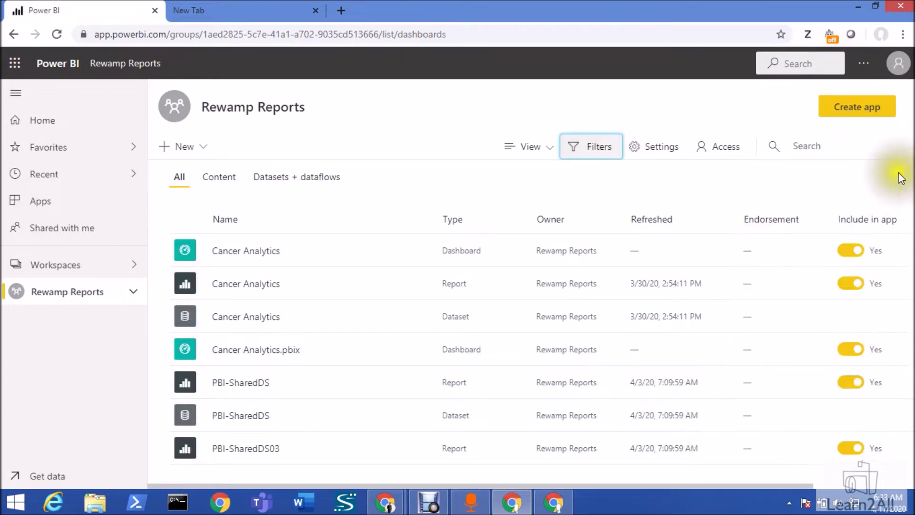
Compare the content search in the new look with the one in the classic PBI-Embedded workspace
{"action": "left_click", "coordinate": [829, 147]}
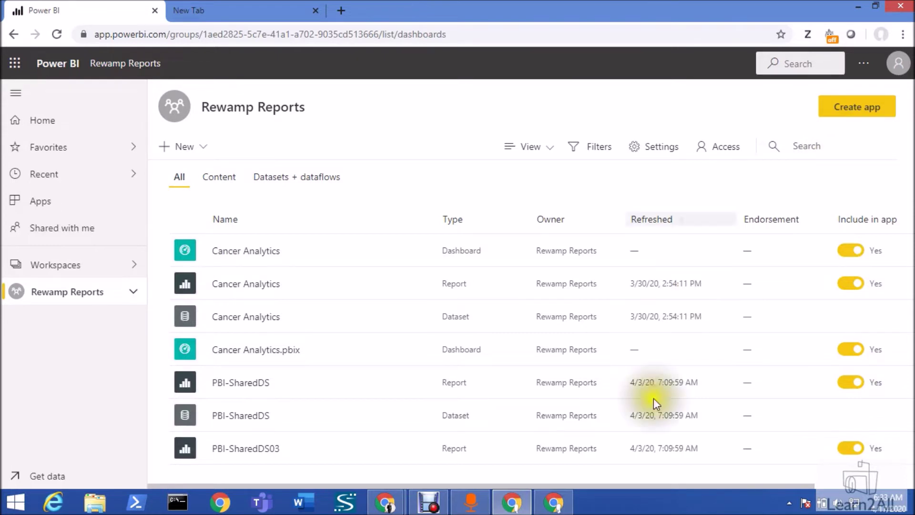
{"action": "left_click", "coordinate": [565, 506]}
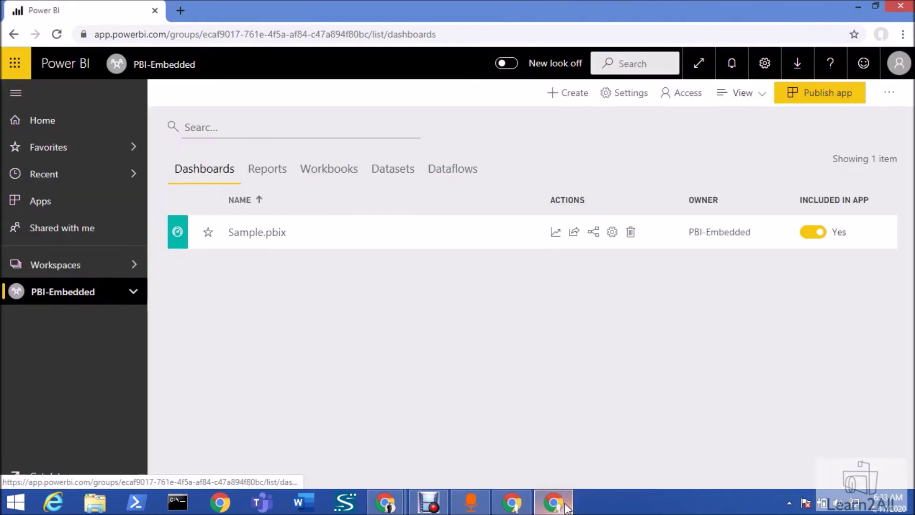
{"action": "left_click", "coordinate": [340, 125]}
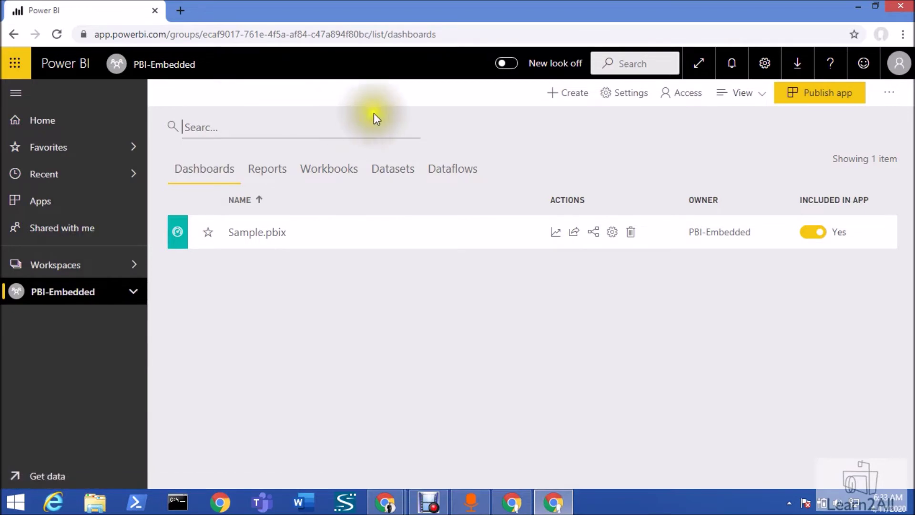
{"action": "left_click", "coordinate": [859, 8]}
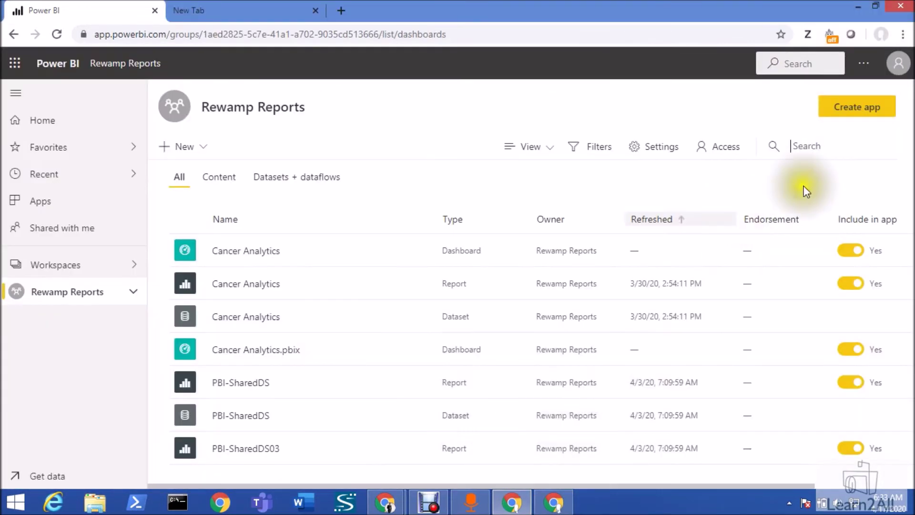
Search the Rewamp Reports workspace content for "can"
{"action": "left_click", "coordinate": [837, 144]}
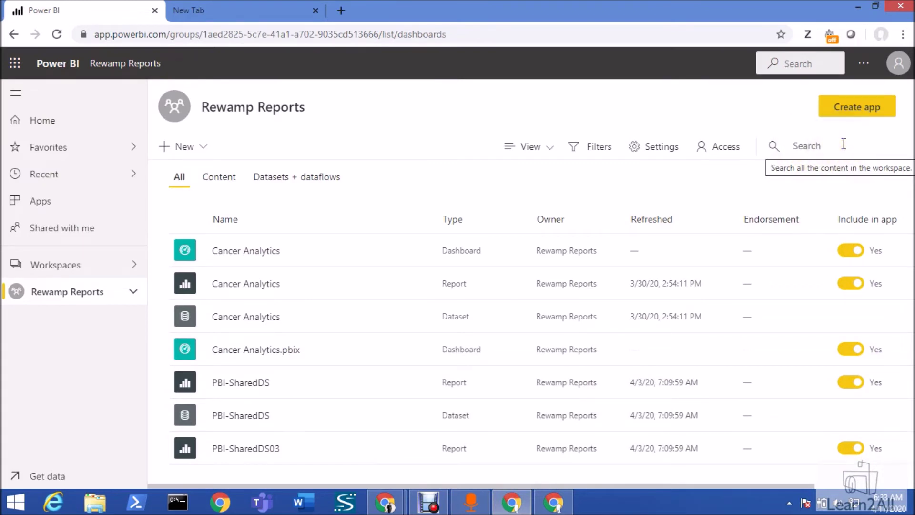
{"action": "type", "text": "cab"}
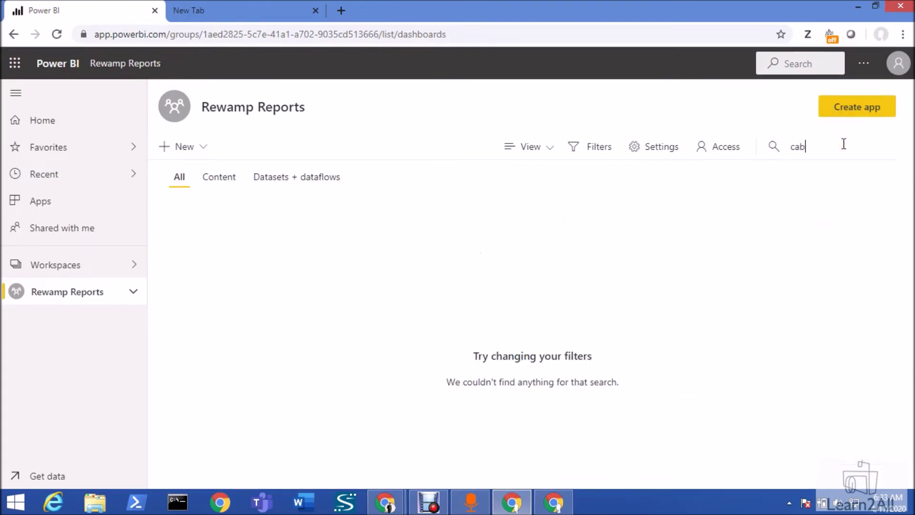
{"action": "key", "text": "BackSpace"}
{"action": "type", "text": "n"}
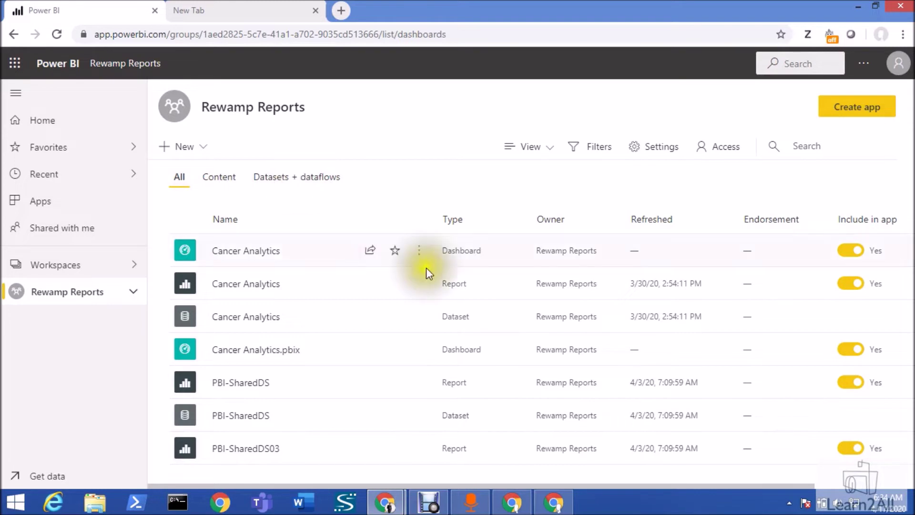
Switch to the classic-look window and choose PBI-Embedded from the list of available workspaces
{"action": "mouse_move", "coordinate": [559, 509]}
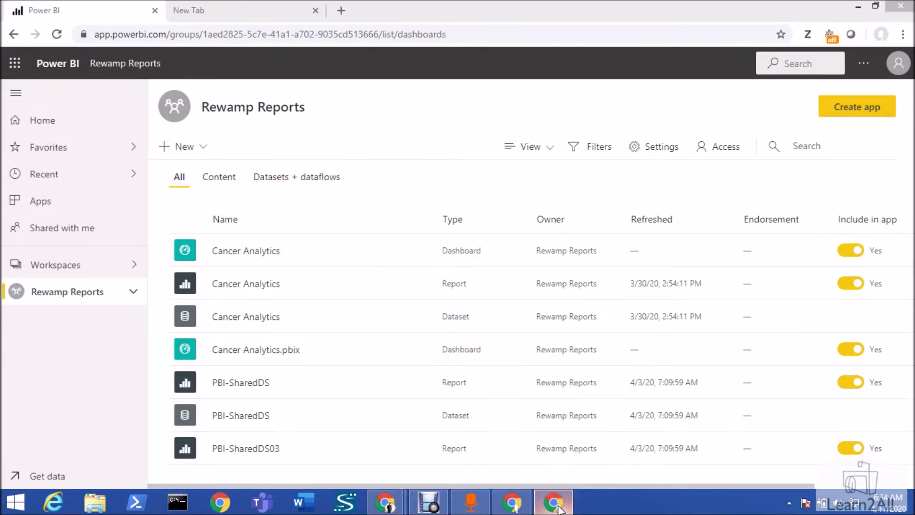
{"action": "left_click", "coordinate": [544, 448]}
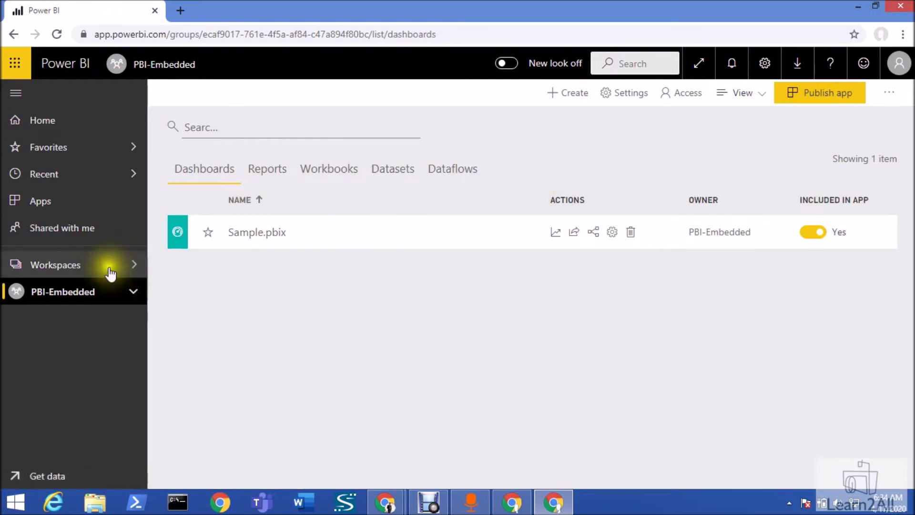
{"action": "left_click", "coordinate": [138, 264]}
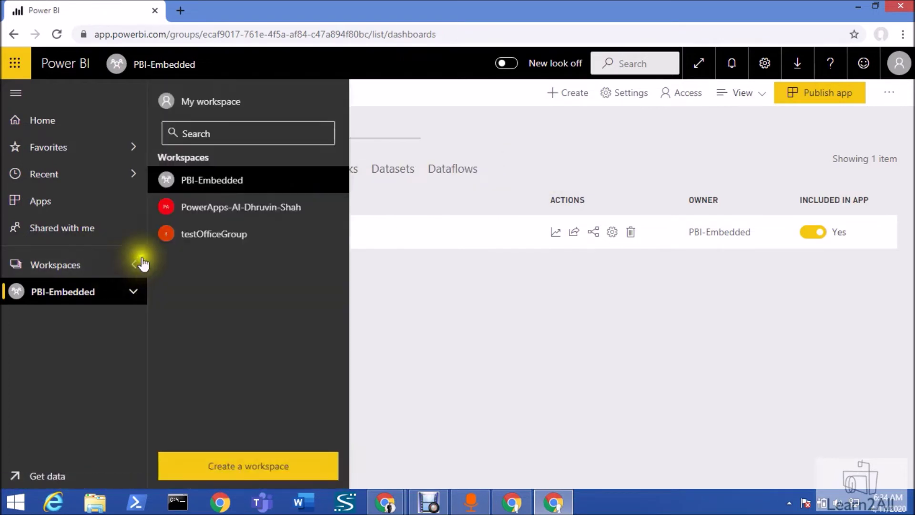
{"action": "left_click", "coordinate": [199, 190]}
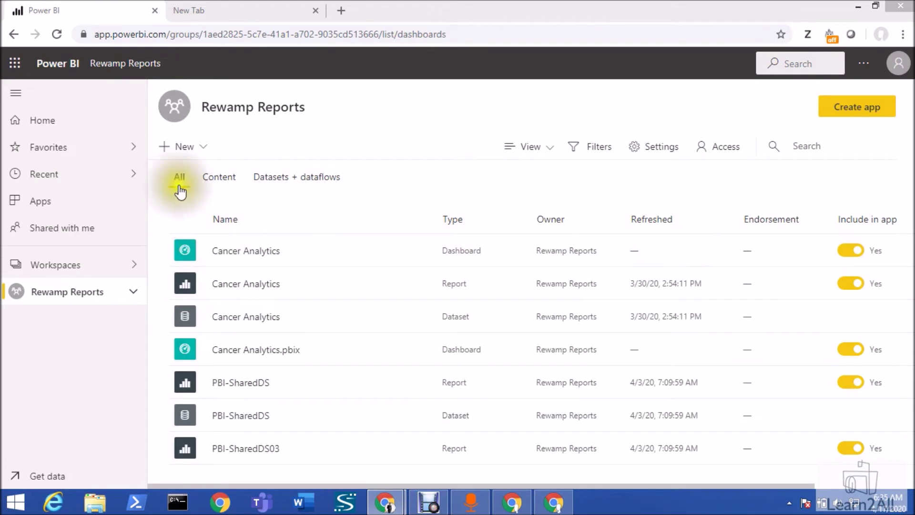
Show only the Content items of the Rewamp Reports workspace, followed by its Datasets + dataflows
{"action": "left_click", "coordinate": [220, 182]}
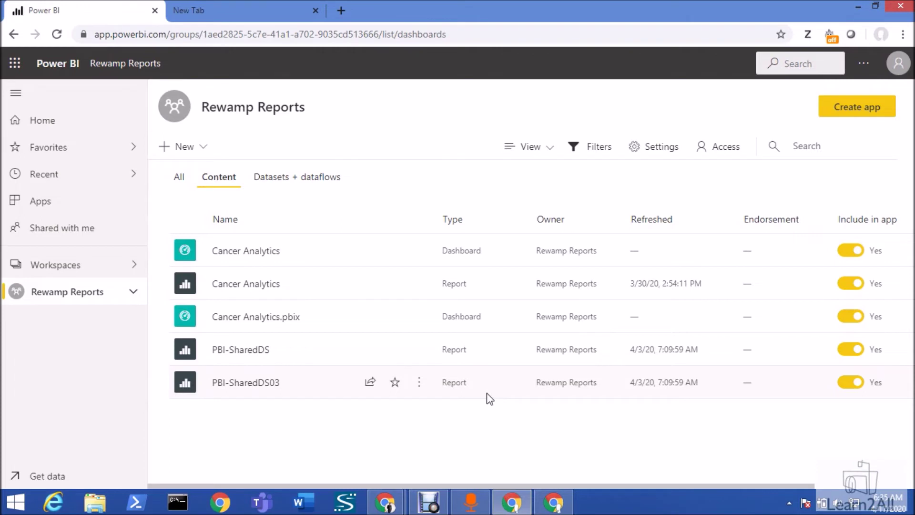
{"action": "left_click", "coordinate": [315, 181]}
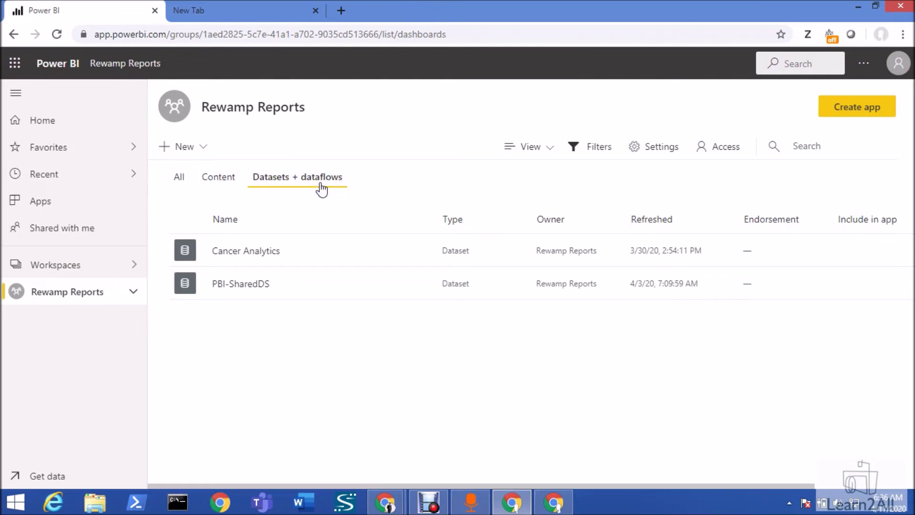
Review the roles that can be assigned in the Rewamp Reports workspace's access settings, and close them without adding anyone
{"action": "left_click", "coordinate": [723, 148]}
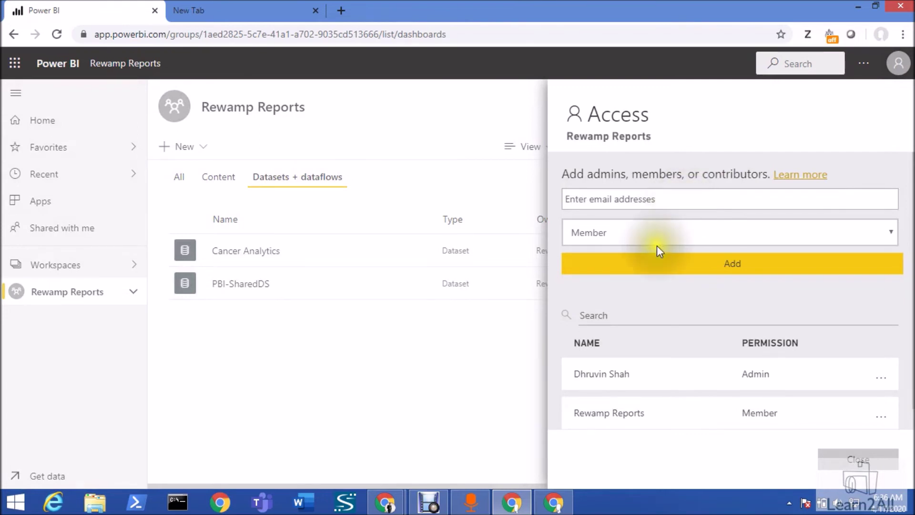
{"action": "left_click", "coordinate": [664, 233]}
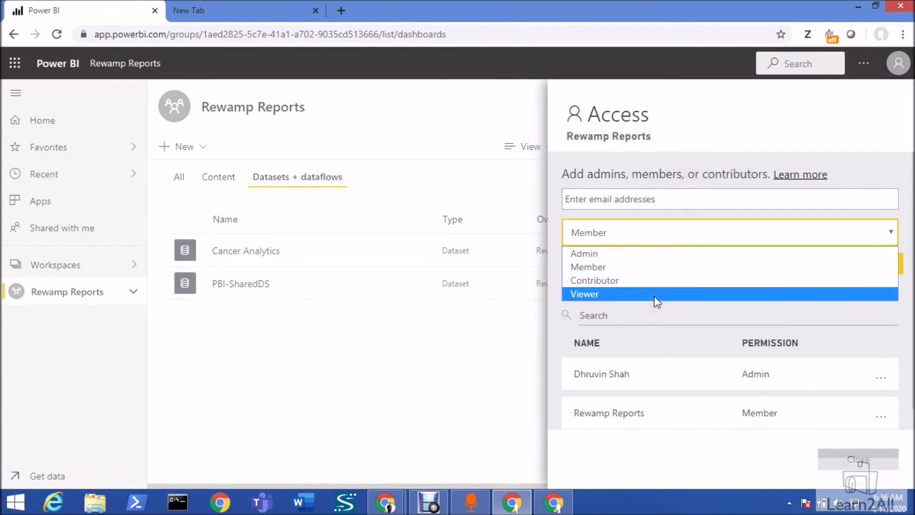
{"action": "left_click", "coordinate": [517, 132]}
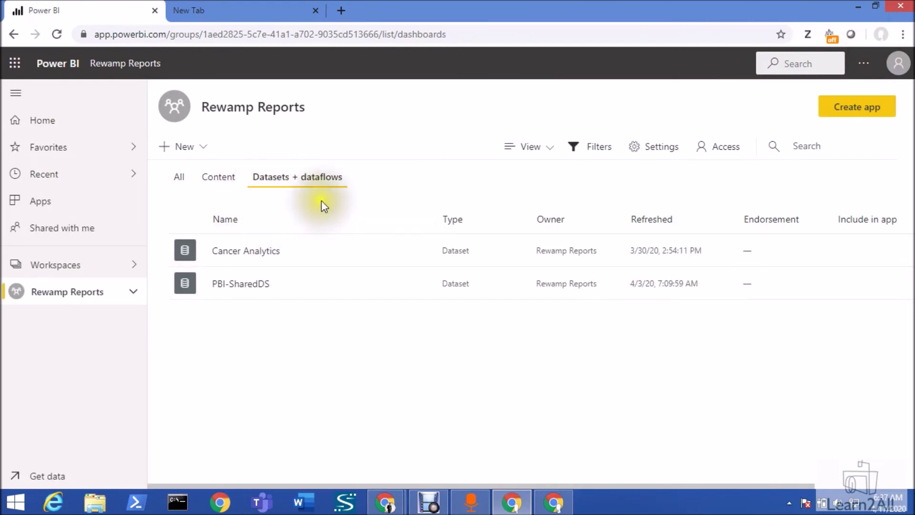
Show all workspace content and display the additional actions available for the Cancer Analytics dashboard
{"action": "left_click", "coordinate": [179, 176]}
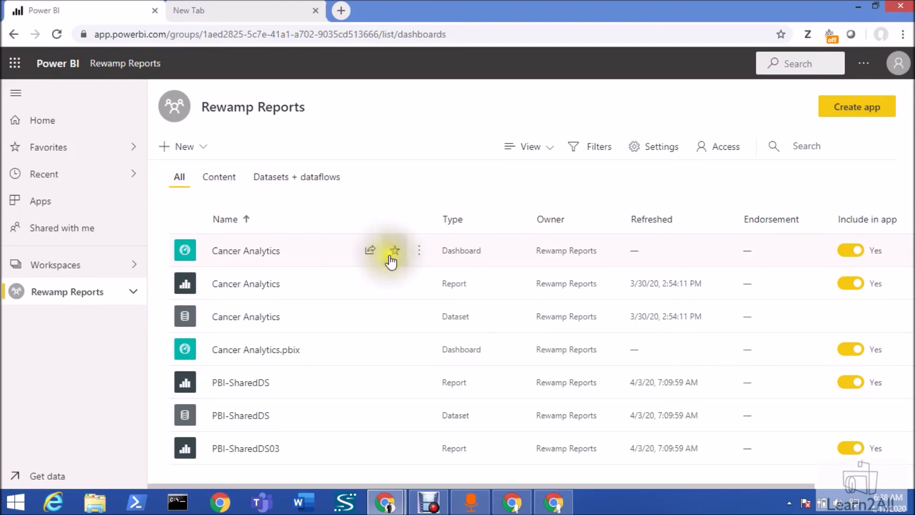
{"action": "left_click", "coordinate": [418, 259]}
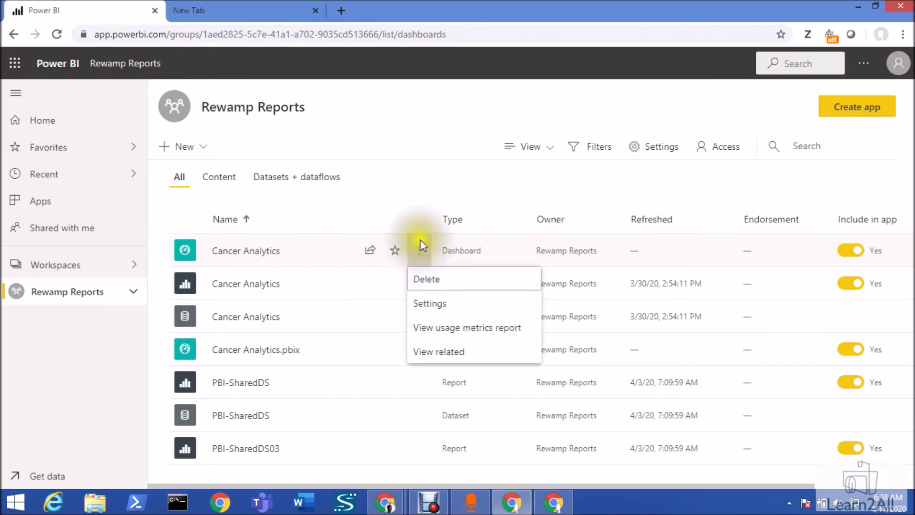
{"action": "left_click", "coordinate": [301, 255]}
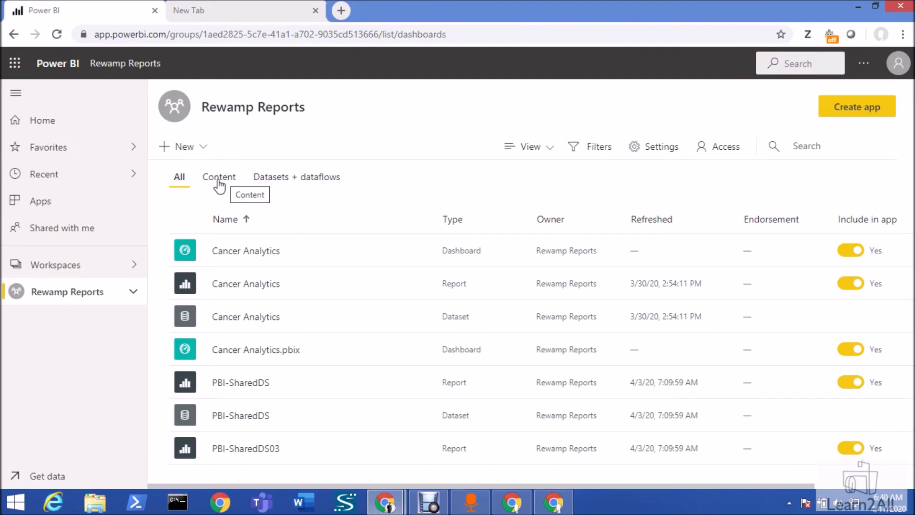
{"action": "left_click", "coordinate": [301, 192]}
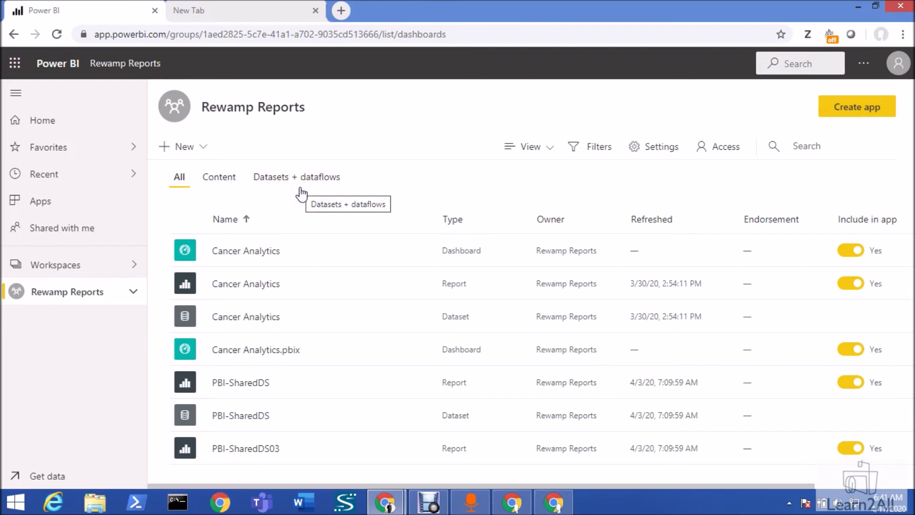
Turn off the new look to return to the classic interface, and switch the new look back on
{"action": "left_click", "coordinate": [862, 65]}
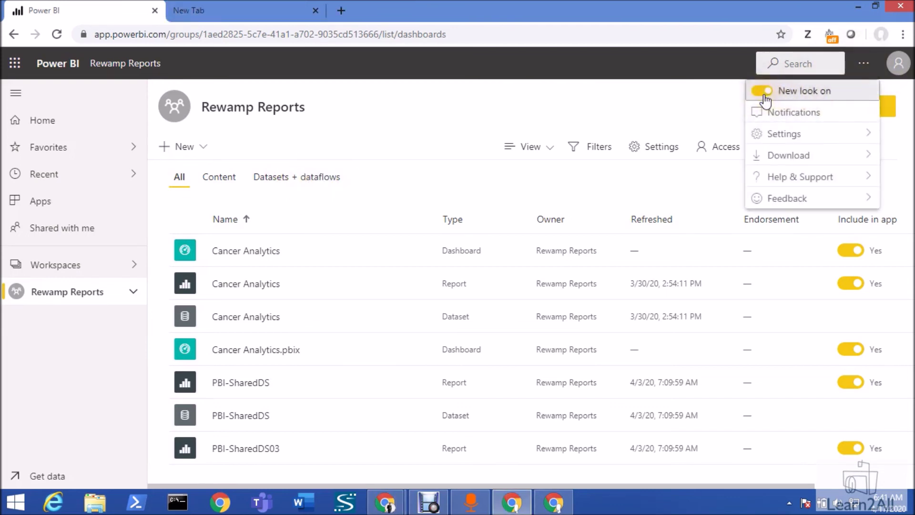
{"action": "left_click", "coordinate": [764, 96]}
{"action": "left_click", "coordinate": [514, 381]}
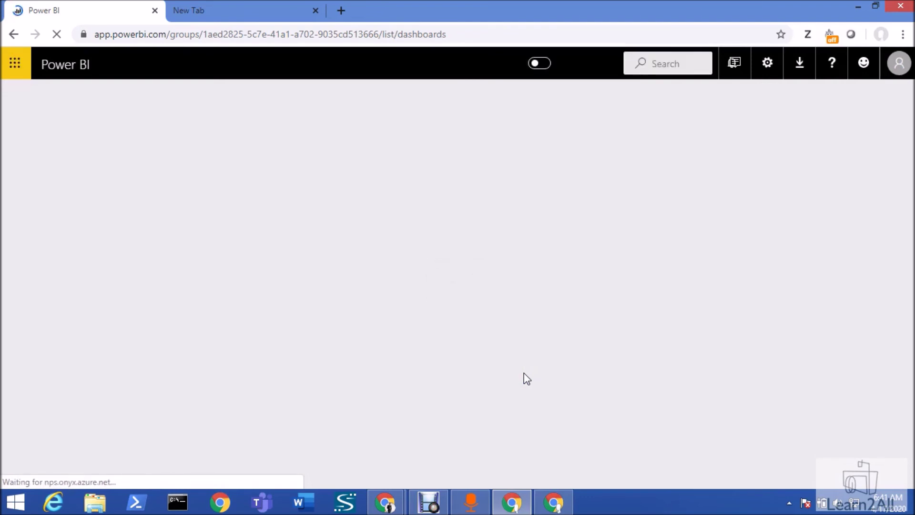
{"action": "left_click", "coordinate": [506, 66]}
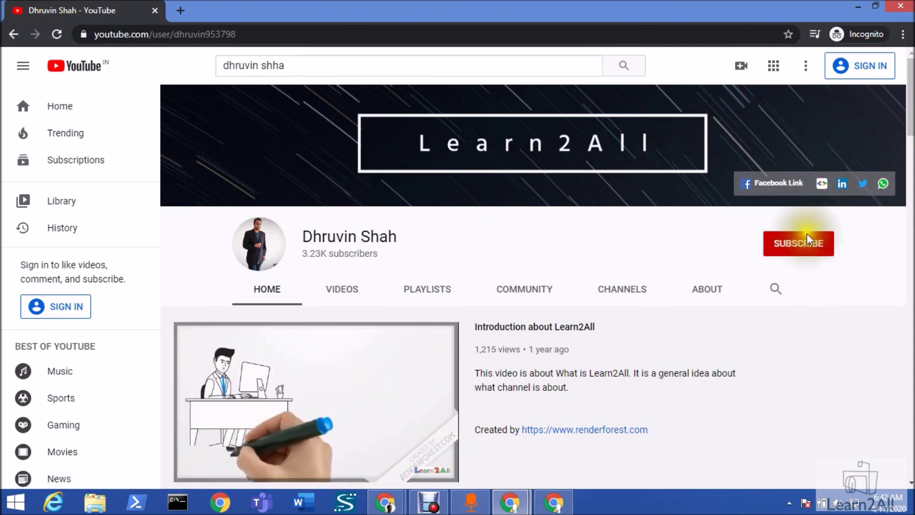
Open the WhatsApp updates form linked in the Learn2All YouTube channel banner, view it, and return to the channel page
{"action": "left_click", "coordinate": [822, 184]}
{"action": "left_click", "coordinate": [47, 6]}
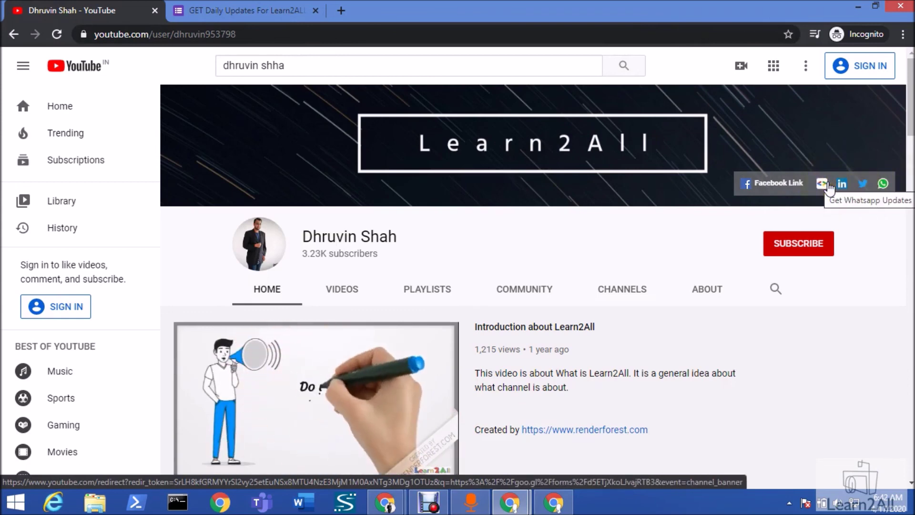
{"action": "left_click", "coordinate": [262, 6]}
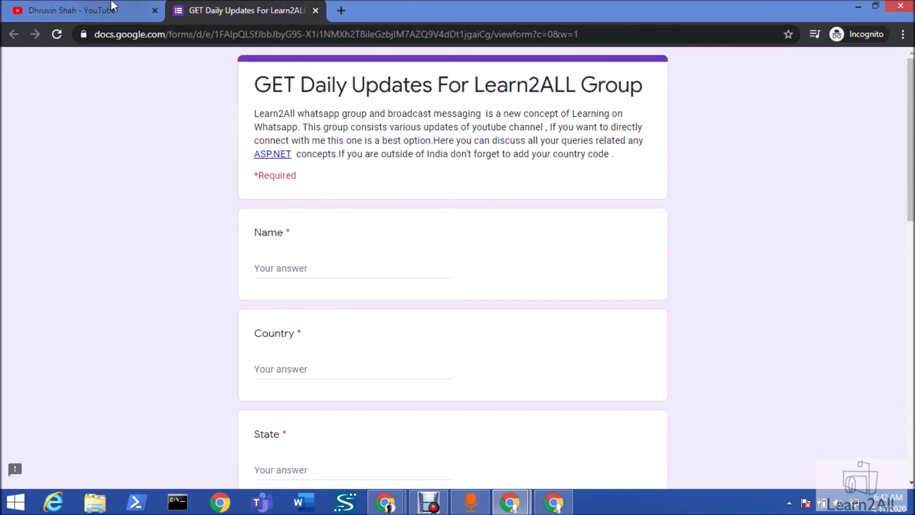
{"action": "left_click", "coordinate": [126, 13]}
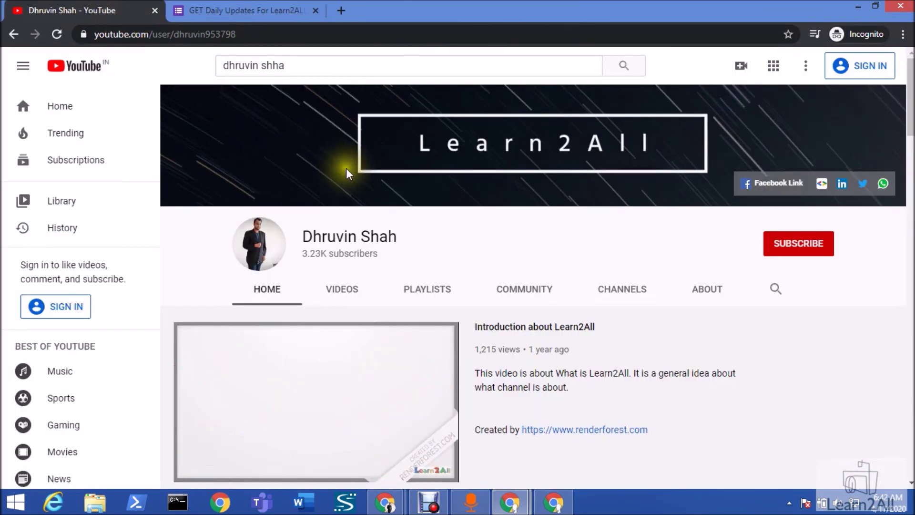